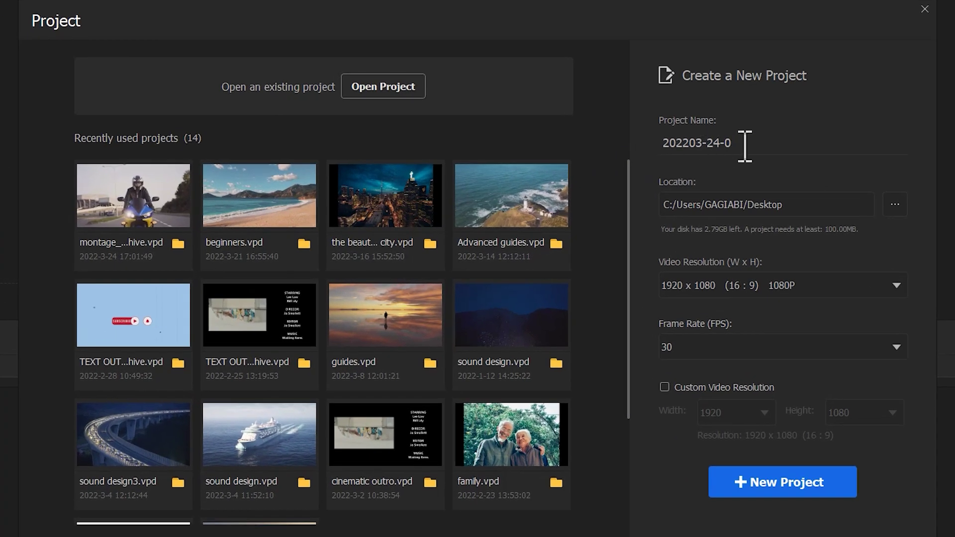
Step: Create a new project named 'time manipulation'
click(745, 146)
text(time manipulation)
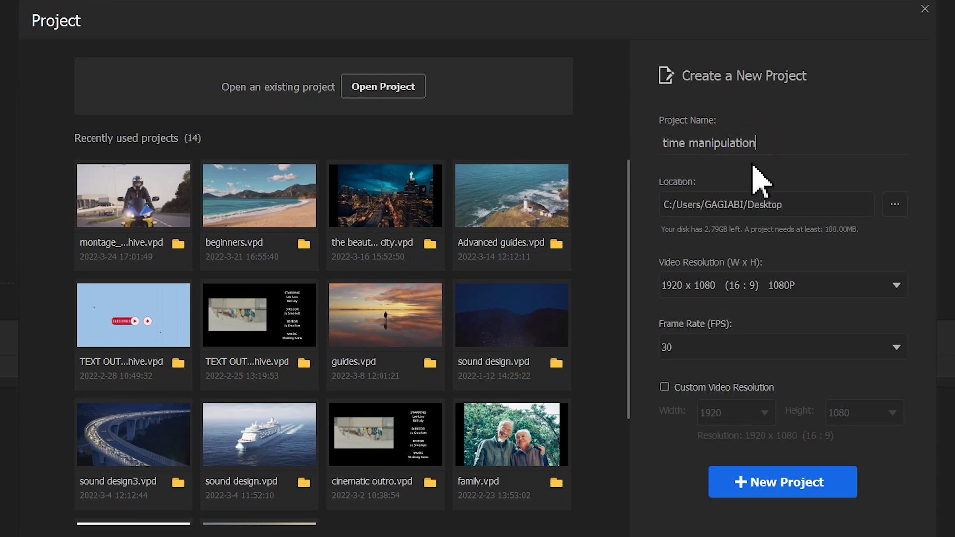
click(803, 480)
Step: Import video files 1–4 from the montage1 folder into the media library
click(171, 201)
drag(98, 132, 288, 93)
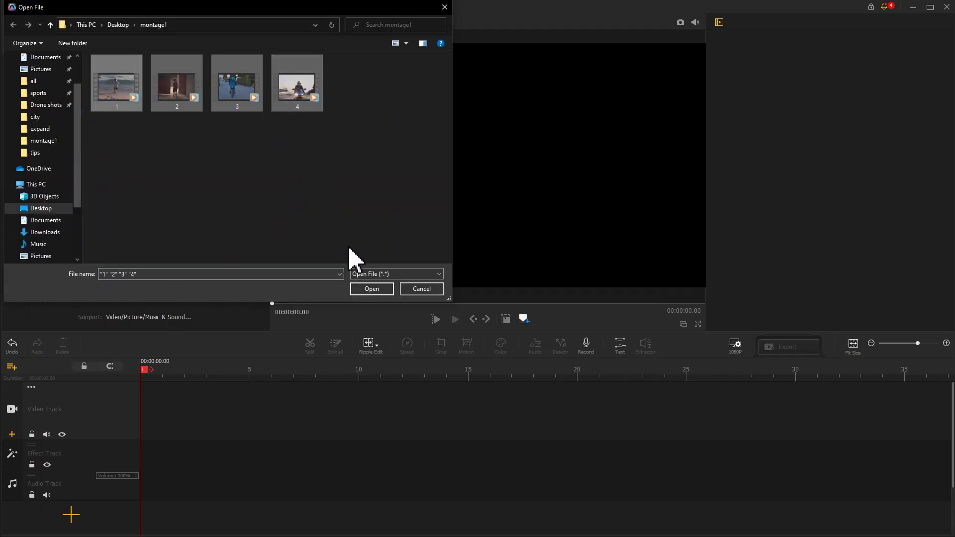
click(371, 289)
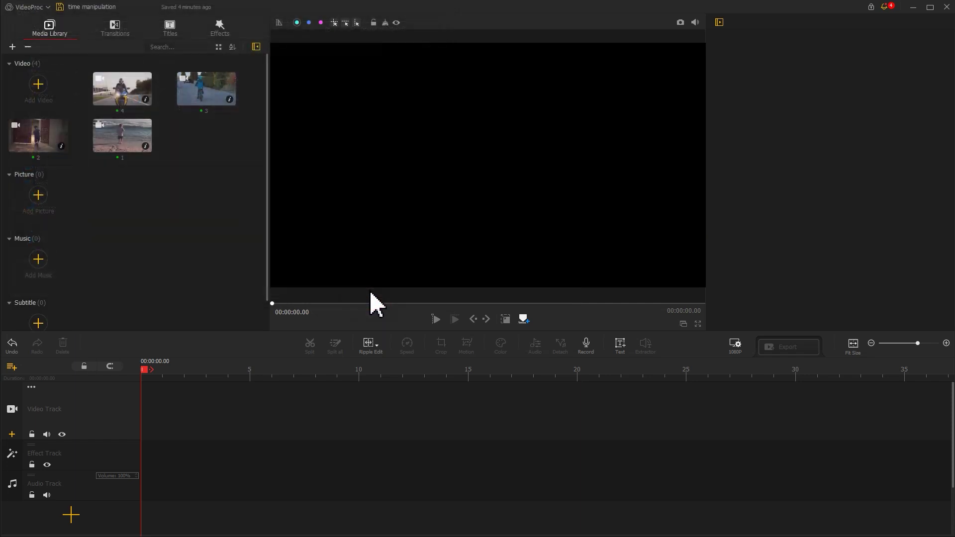
Step: Place clips 1, 2, 3 and 4 in order on the video track
drag(123, 136, 147, 393)
drag(50, 149, 293, 405)
drag(206, 101, 463, 450)
drag(122, 89, 654, 397)
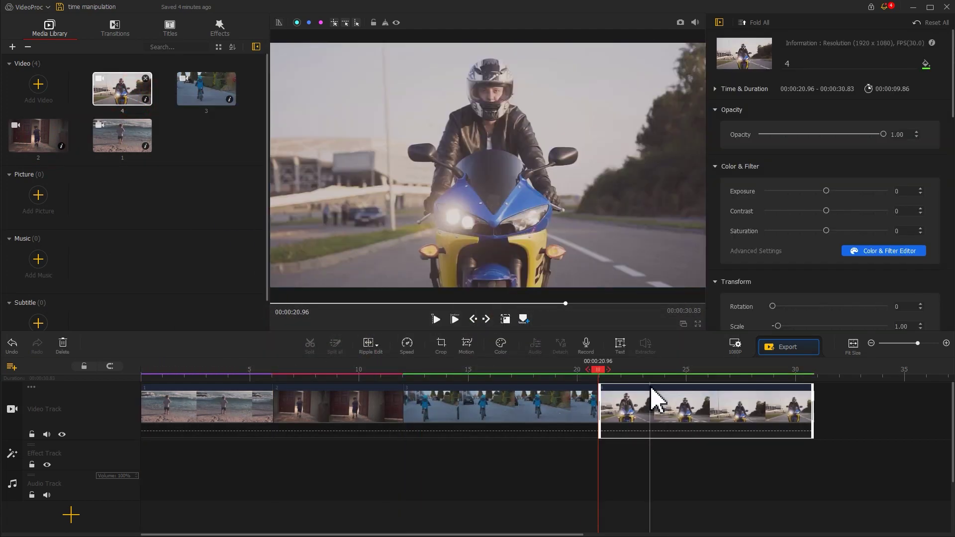
Step: Trim clips to 2.63 s and 3.03 s, with ends at 9.23 s and 13.13 s, then play from the start
click(266, 402)
drag(266, 403, 198, 400)
drag(326, 416, 263, 404)
click(454, 403)
drag(453, 402, 342, 404)
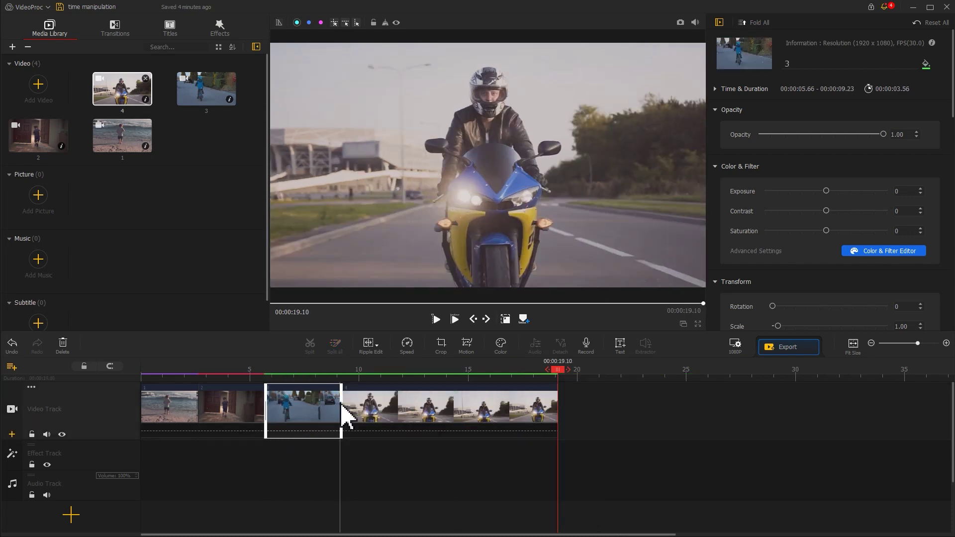
drag(556, 404, 426, 403)
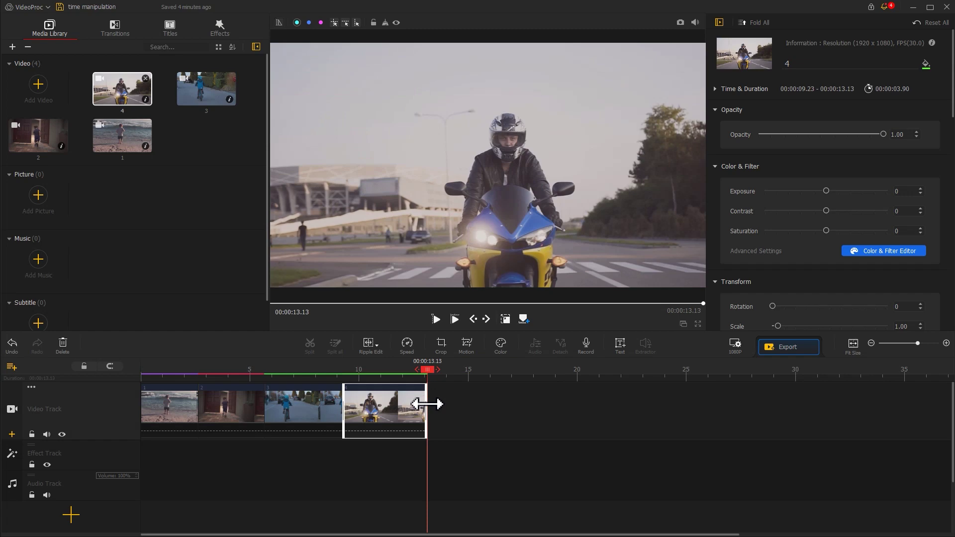
click(143, 371)
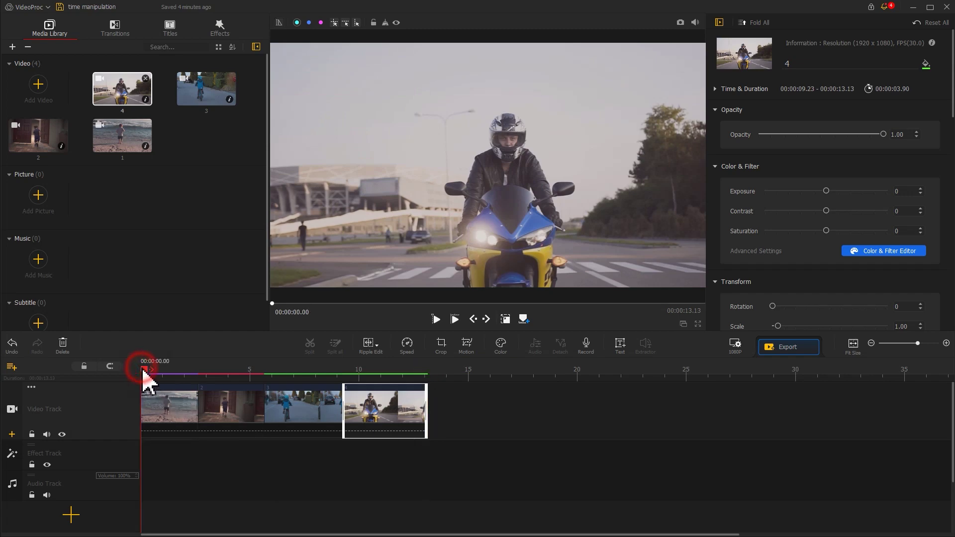
key(space)
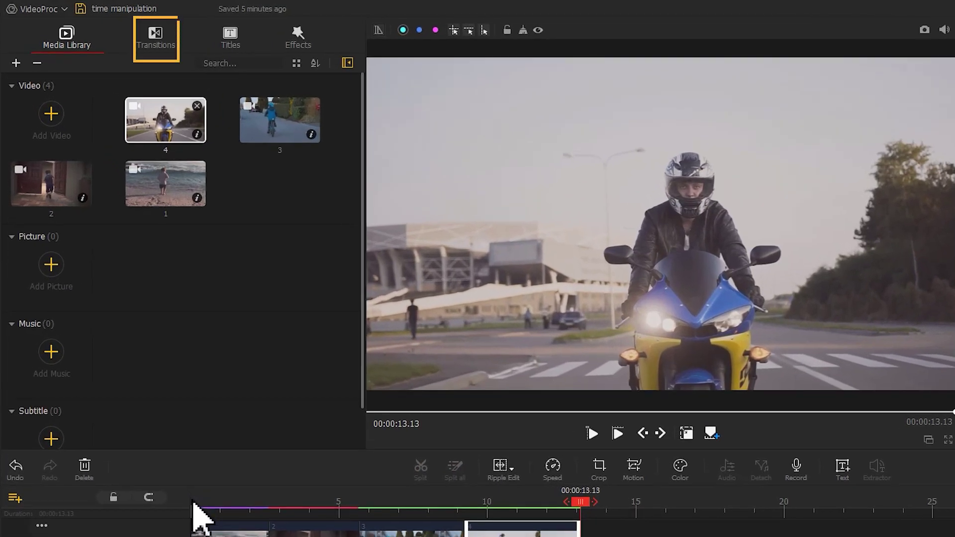
Step: Insert a Ripple transition between clips 1 and 2 and shorten it to 1.33 s
click(154, 43)
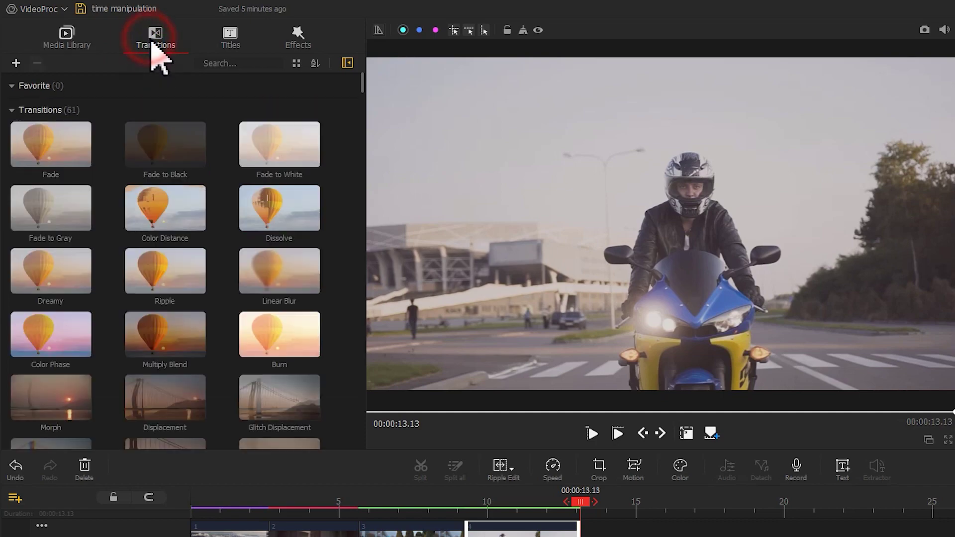
mouse_move(363, 82)
mouse_down()
mouse_move(366, 405)
mouse_move(368, 71)
mouse_up()
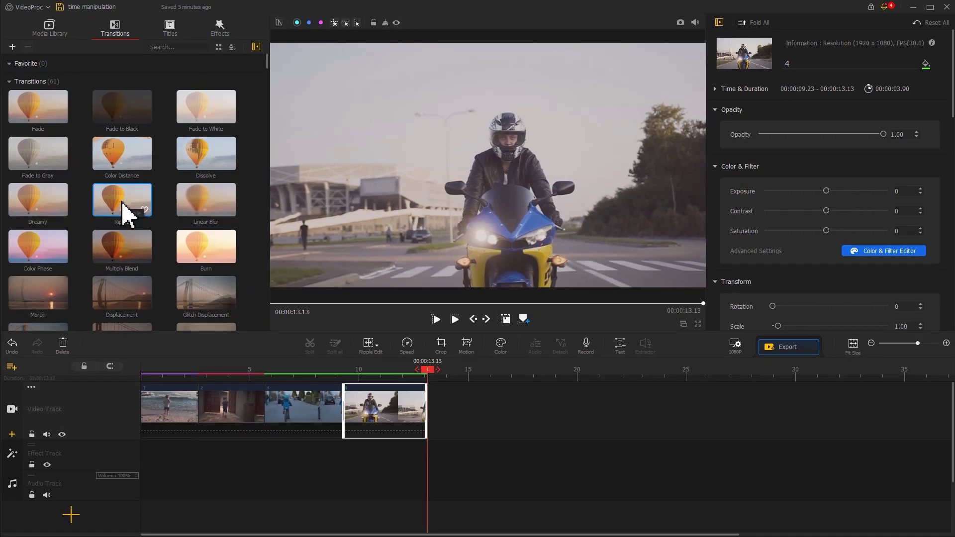
drag(168, 289, 245, 479)
drag(180, 353, 185, 420)
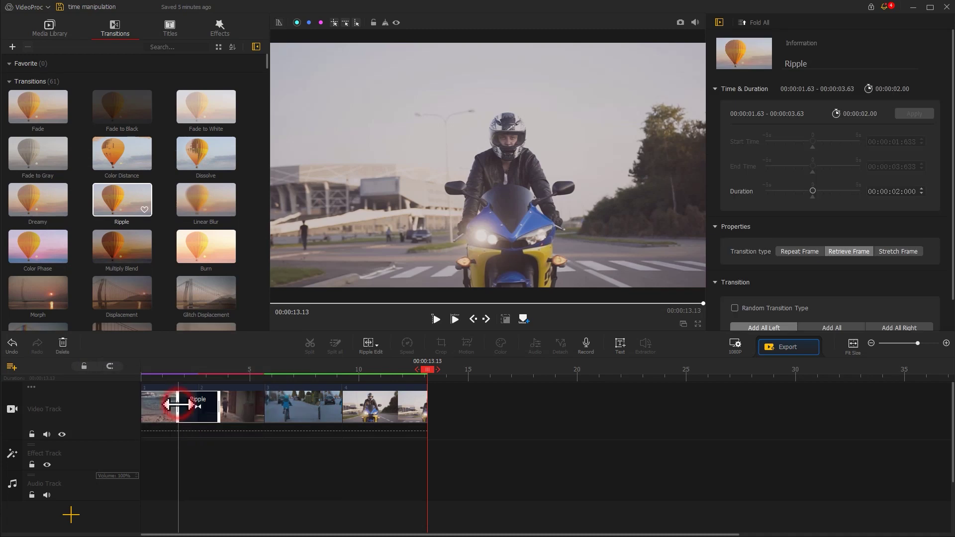
drag(180, 404, 188, 409)
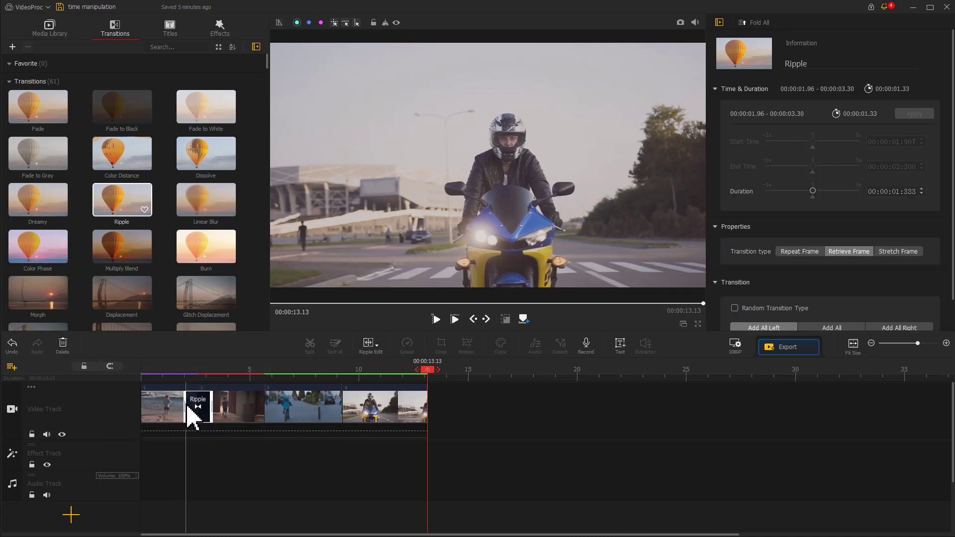
Step: Add a second Ripple transition between clips 2 and 3, shortened to 1.33 s
key(Home)
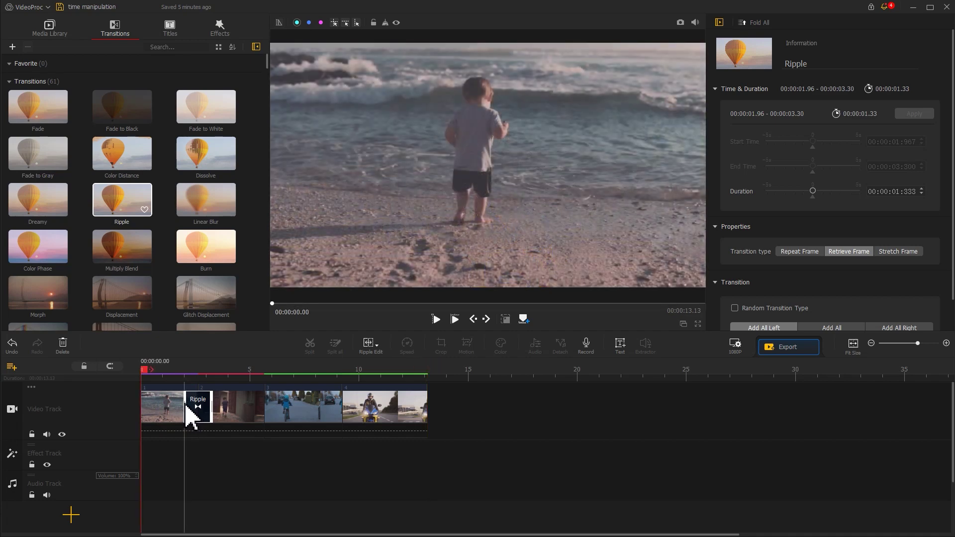
drag(122, 206, 253, 411)
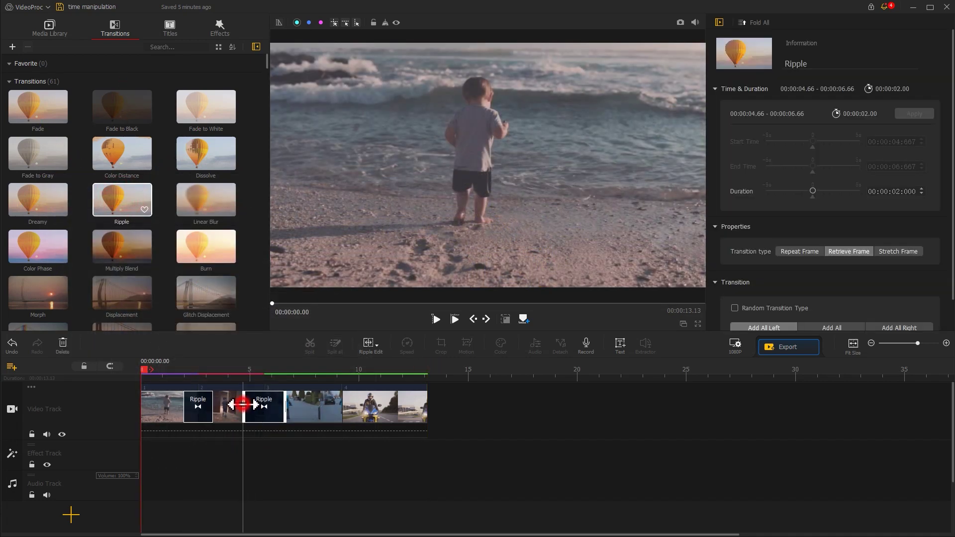
drag(252, 407, 252, 409)
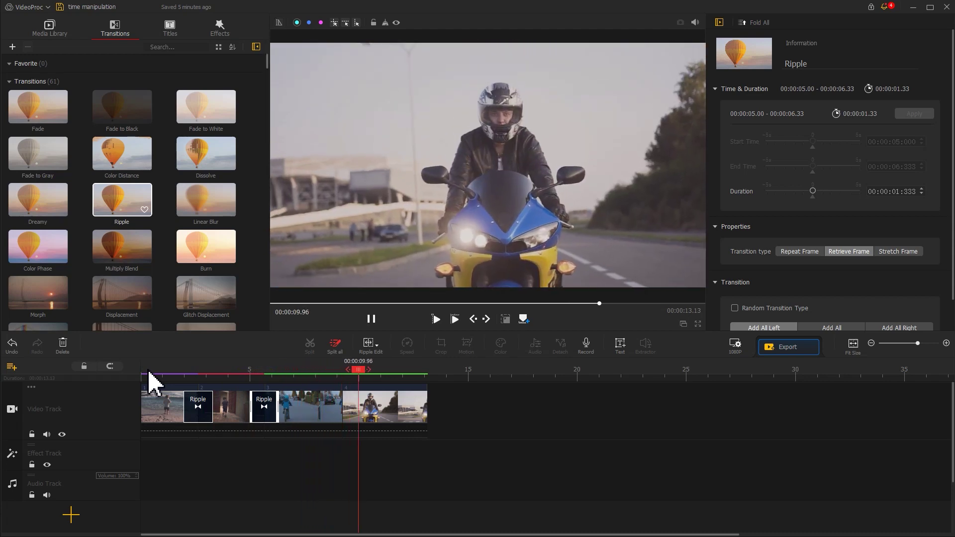
Step: Stop playback and select clip 3, the child riding a bike
key(space)
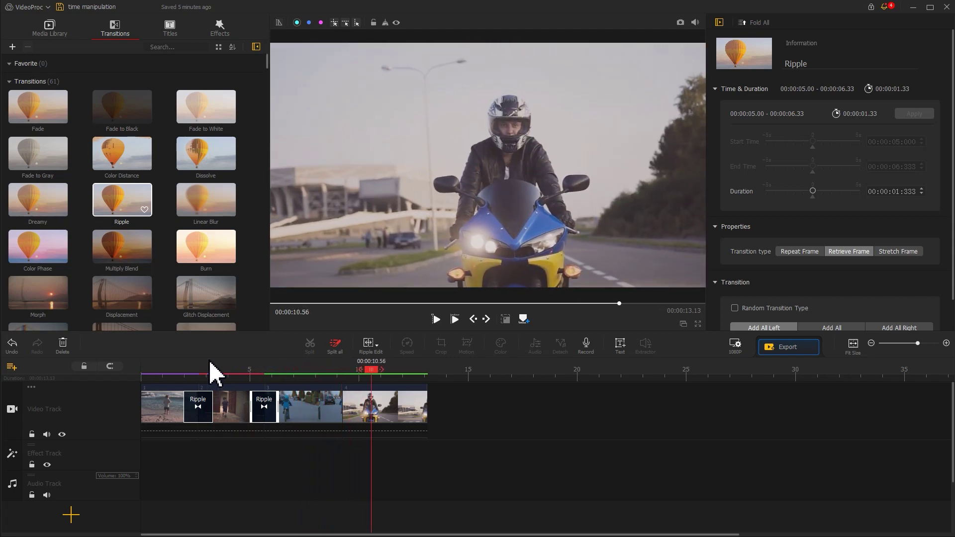
click(320, 405)
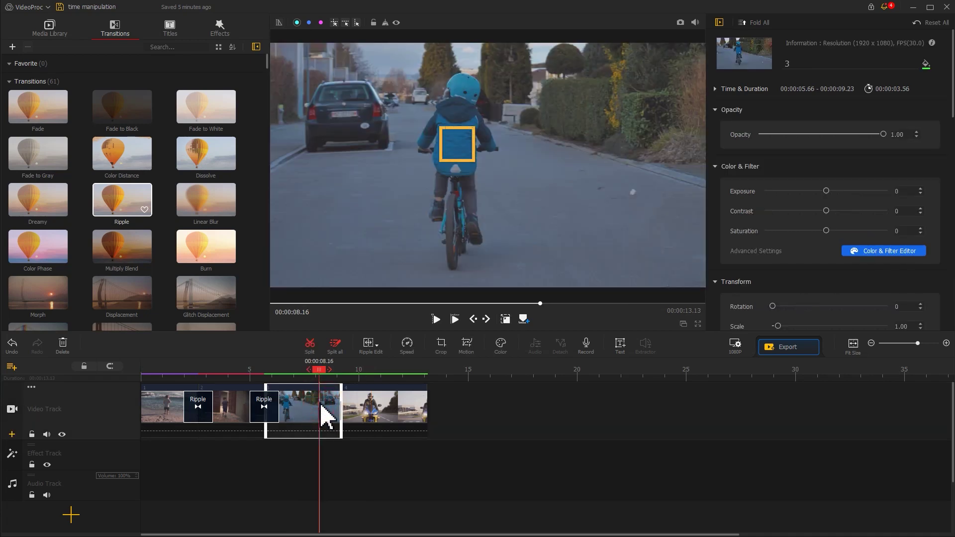
click(367, 407)
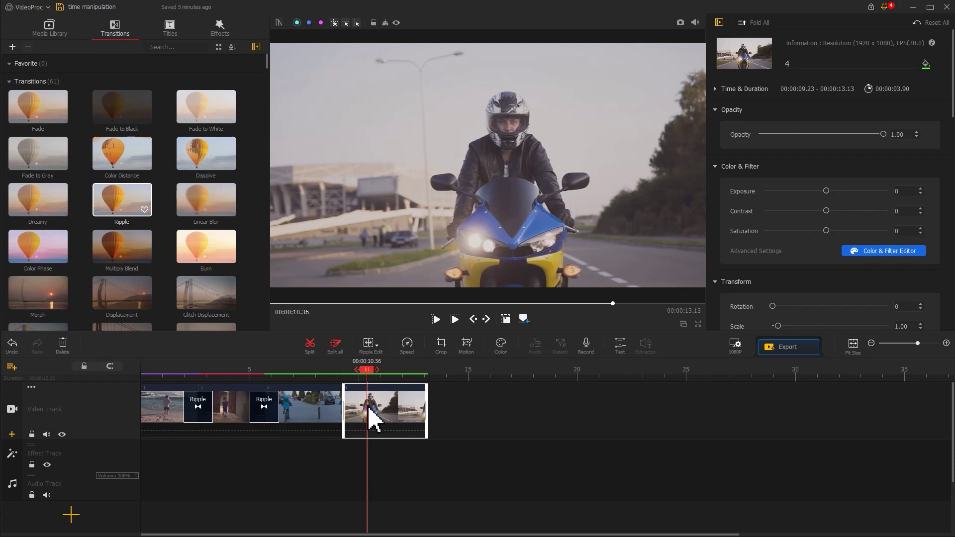
click(300, 408)
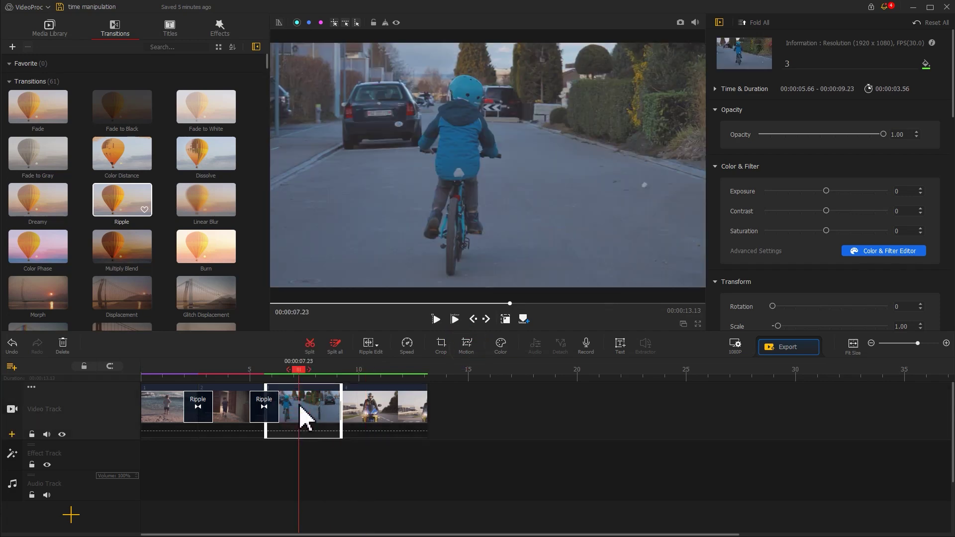
Step: Add a Zoom In motion to the bike clip and move its first keyframe to about 2.9 s
click(467, 347)
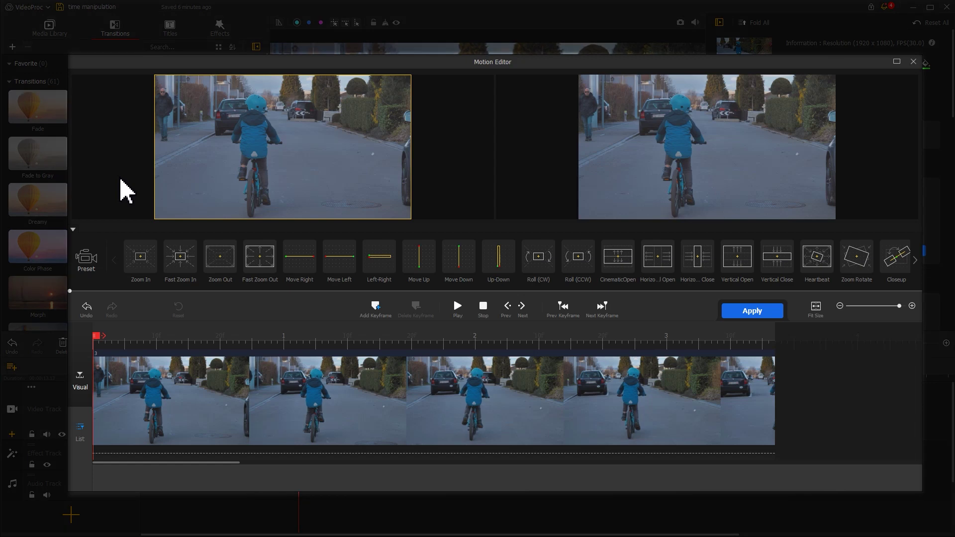
click(141, 269)
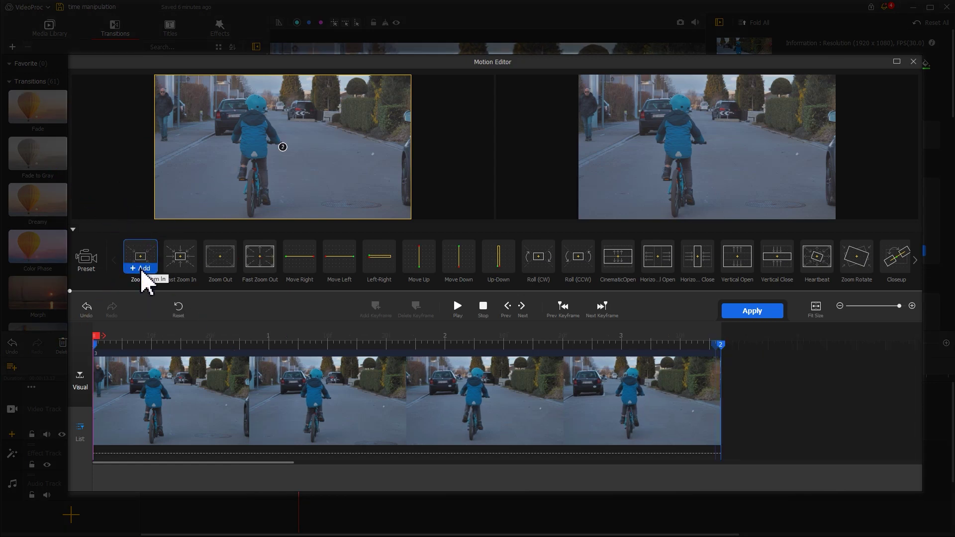
click(96, 345)
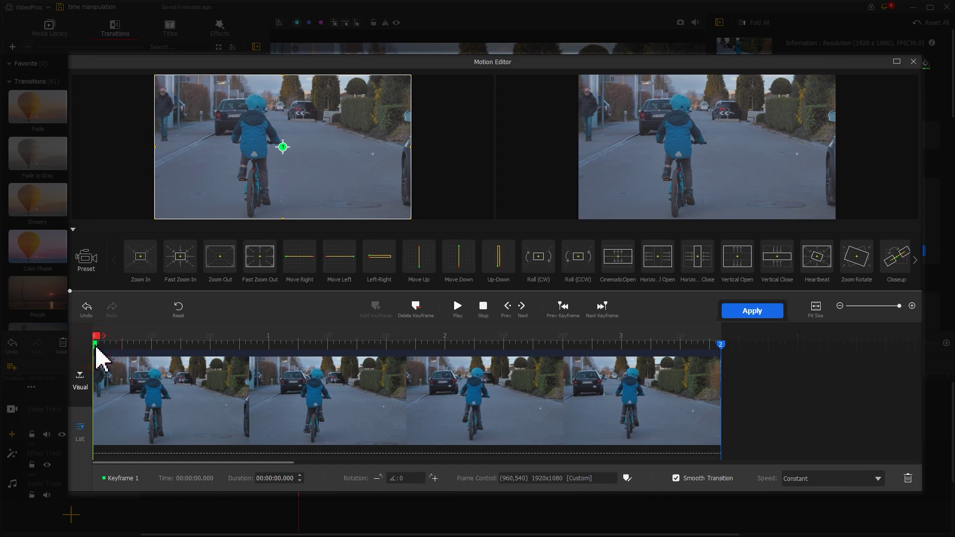
drag(98, 348, 617, 358)
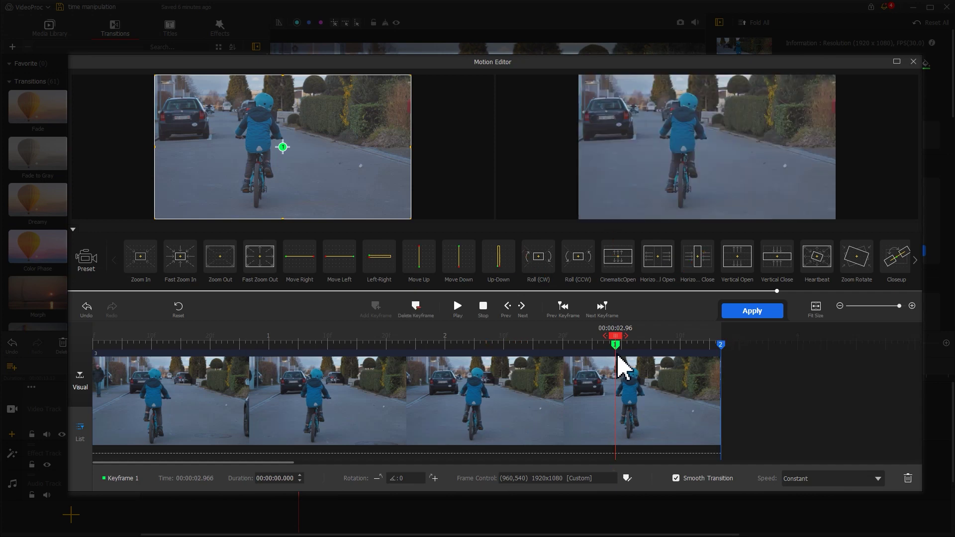
Step: Set the ending keyframe to Original aspect, aim it at the child's back, preview and apply
click(720, 345)
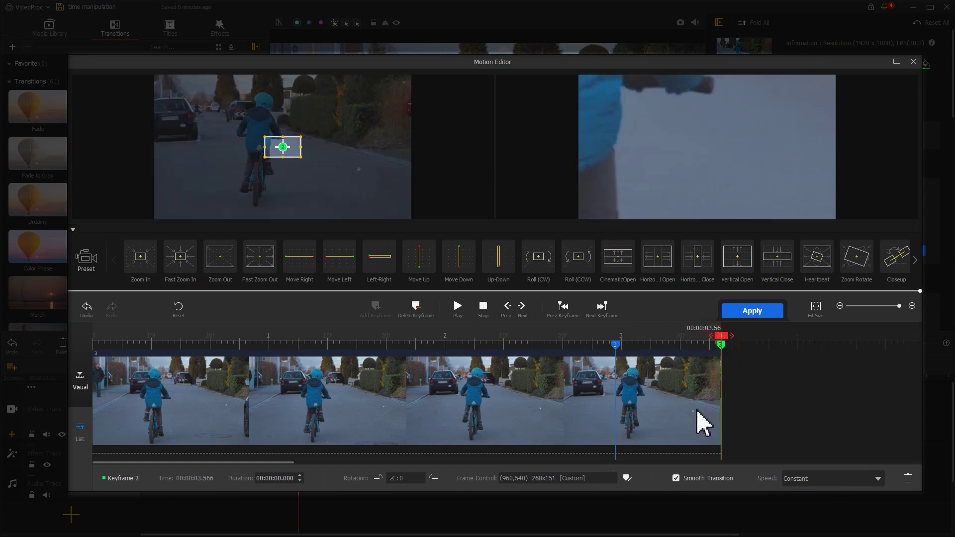
click(626, 477)
click(647, 364)
click(646, 382)
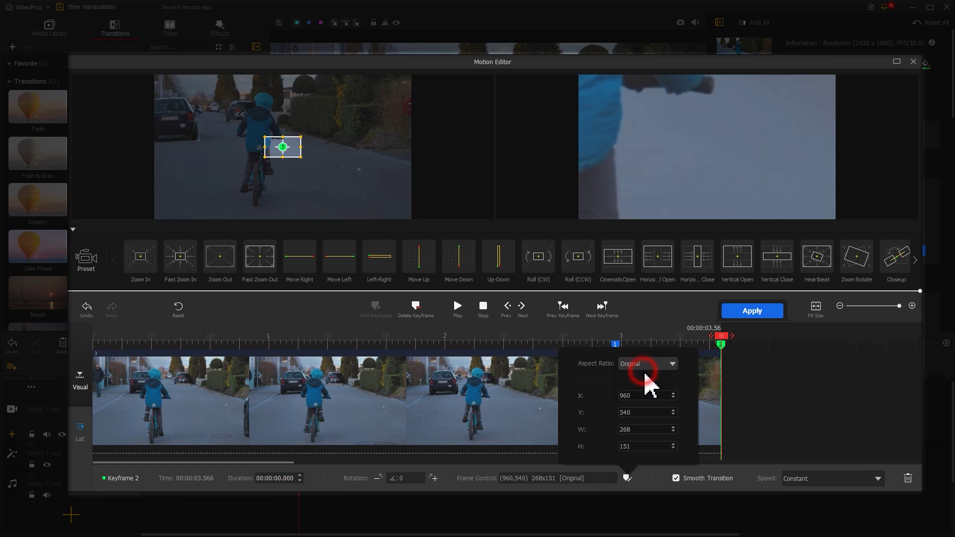
drag(278, 146, 260, 132)
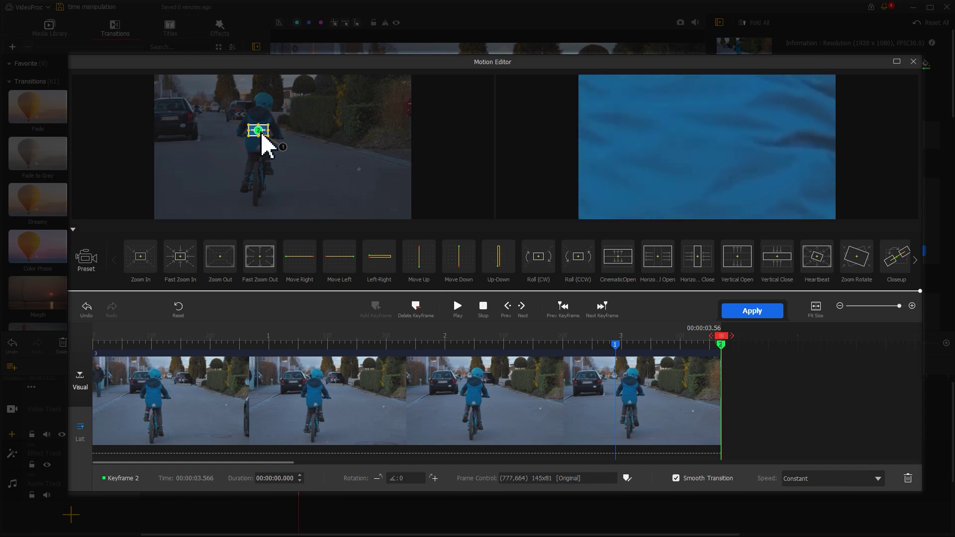
click(456, 307)
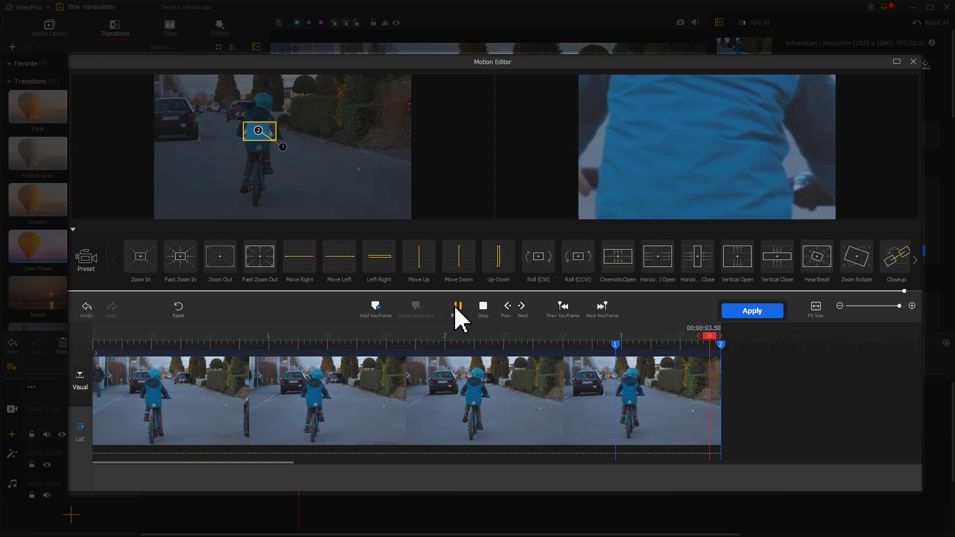
click(776, 313)
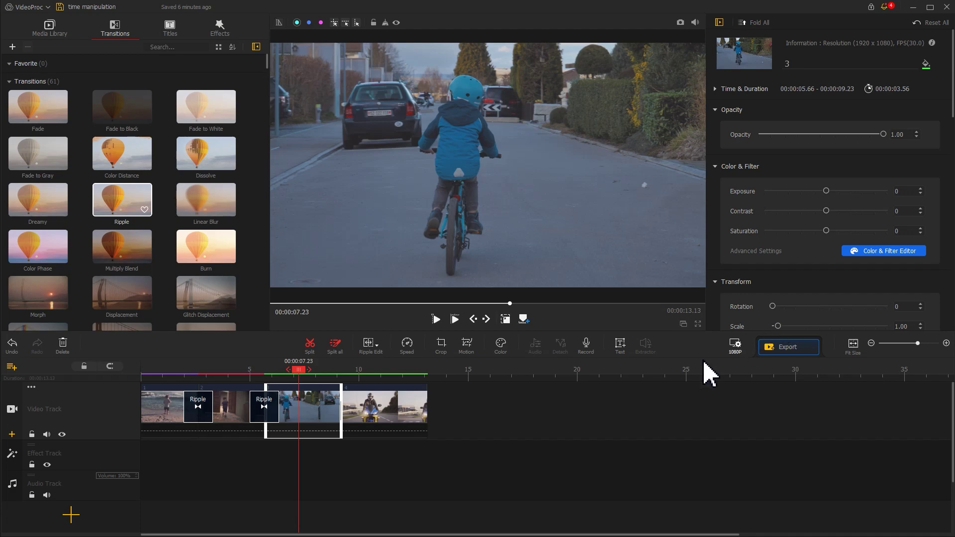
click(402, 415)
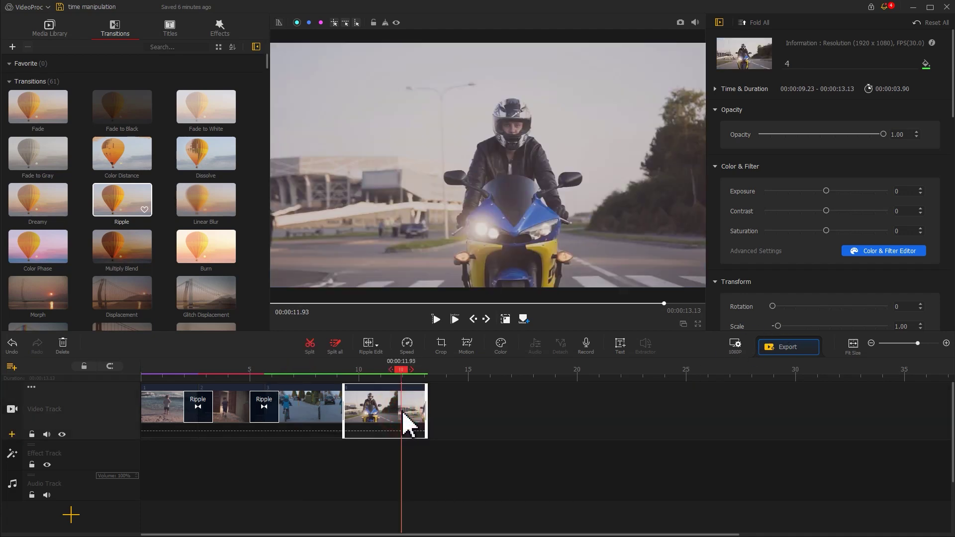
Step: Set the motorcycle clip's starting zoom frame to Original aspect, shrunk to 144x81
click(467, 345)
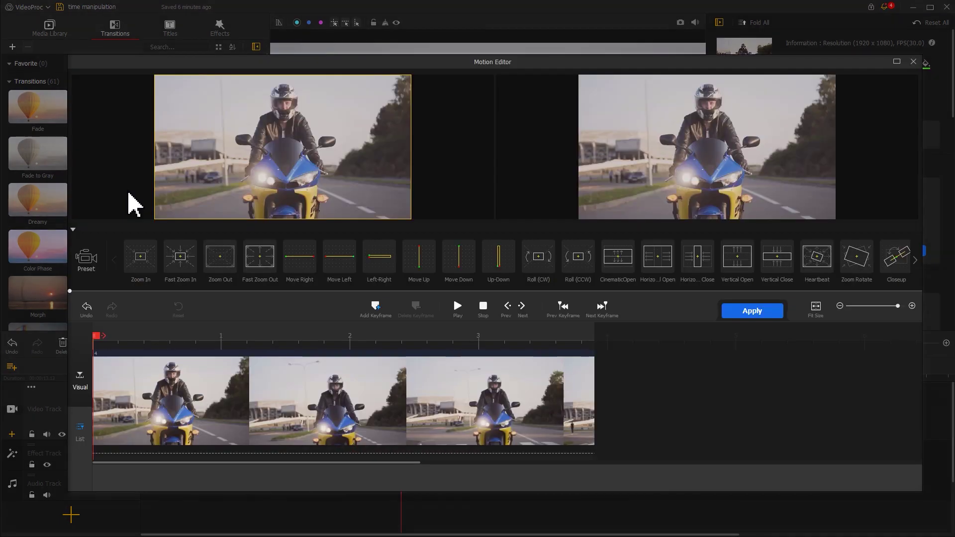
mouse_move(219, 277)
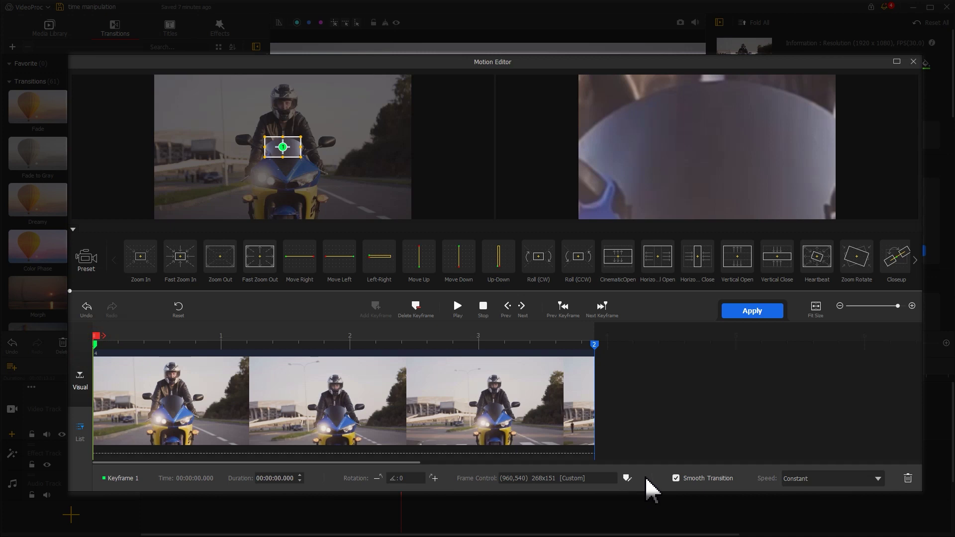
click(626, 478)
click(642, 365)
click(648, 384)
click(272, 154)
drag(259, 164, 306, 169)
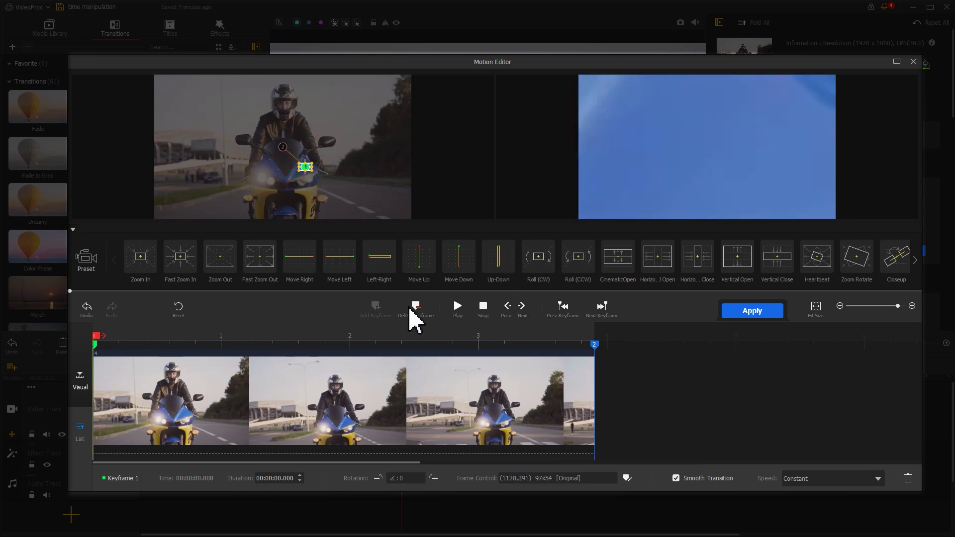
Step: Move the ending keyframe to 0.63 s, preview the zoom-out and apply it
click(594, 344)
mouse_move(597, 347)
mouse_down()
mouse_move(162, 352)
mouse_move(178, 353)
mouse_up()
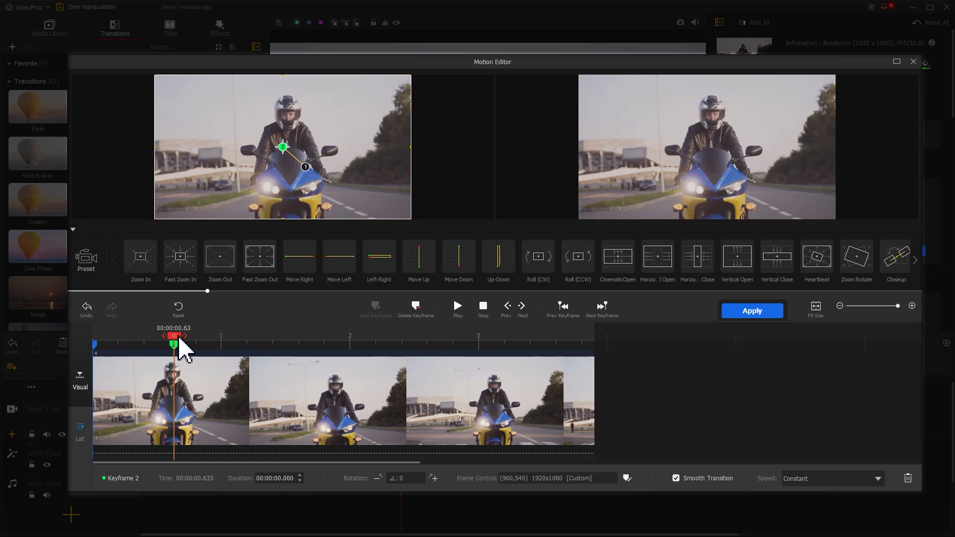
click(99, 342)
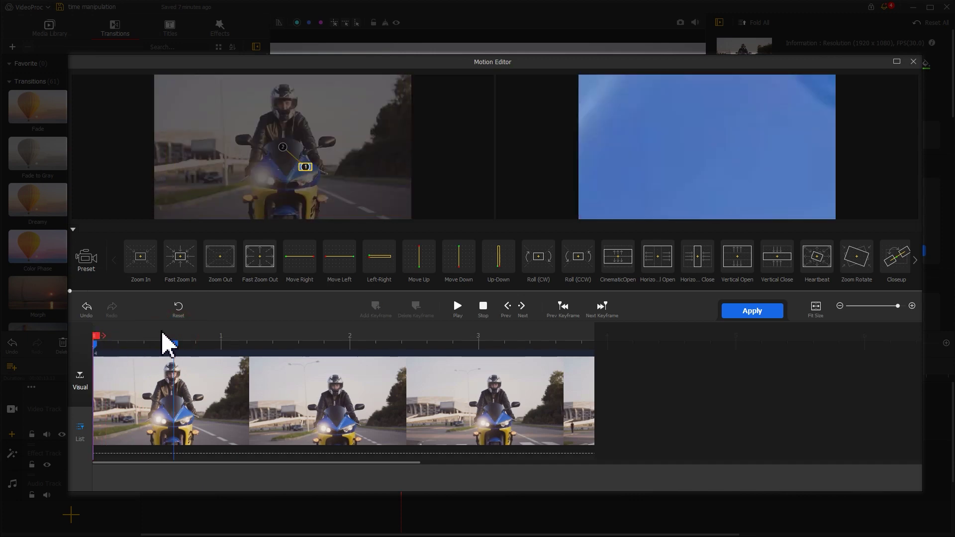
click(457, 307)
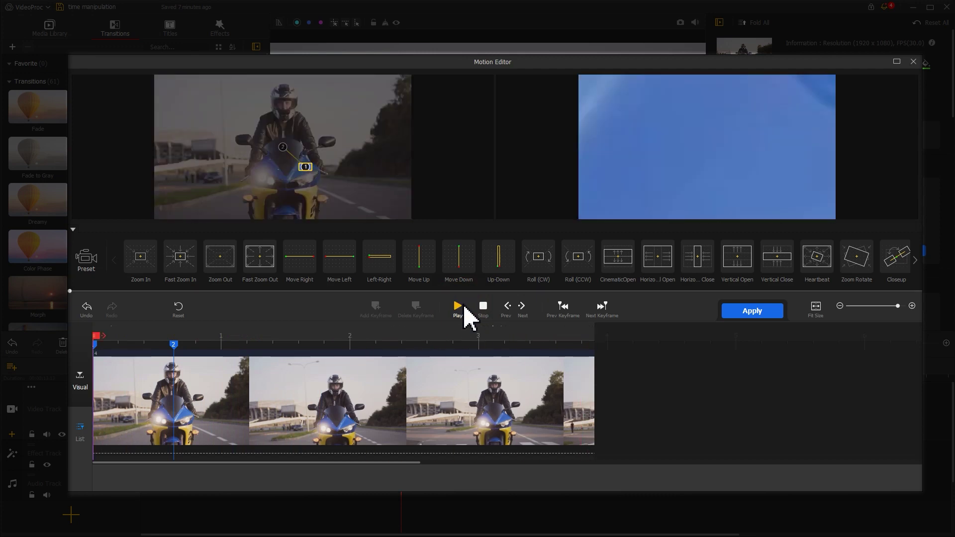
click(754, 314)
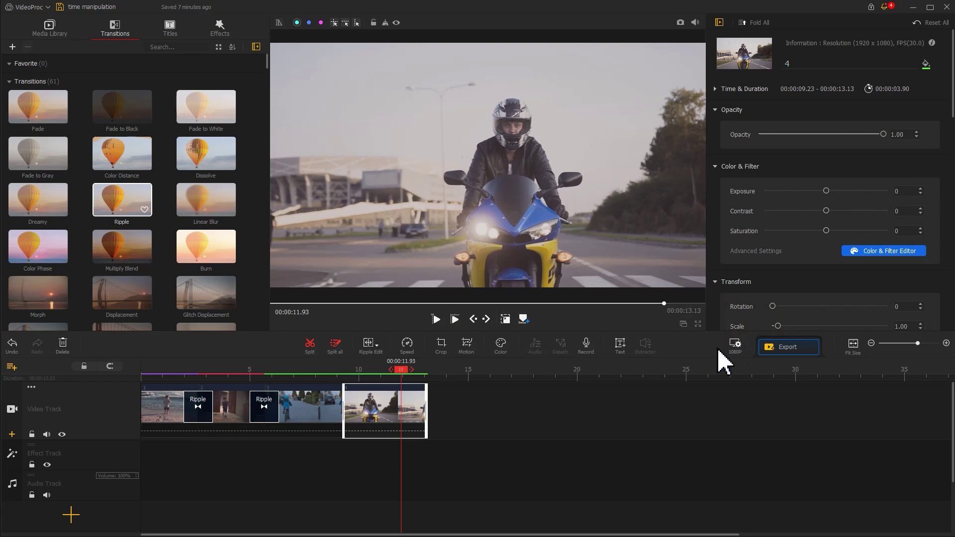
drag(401, 369, 103, 382)
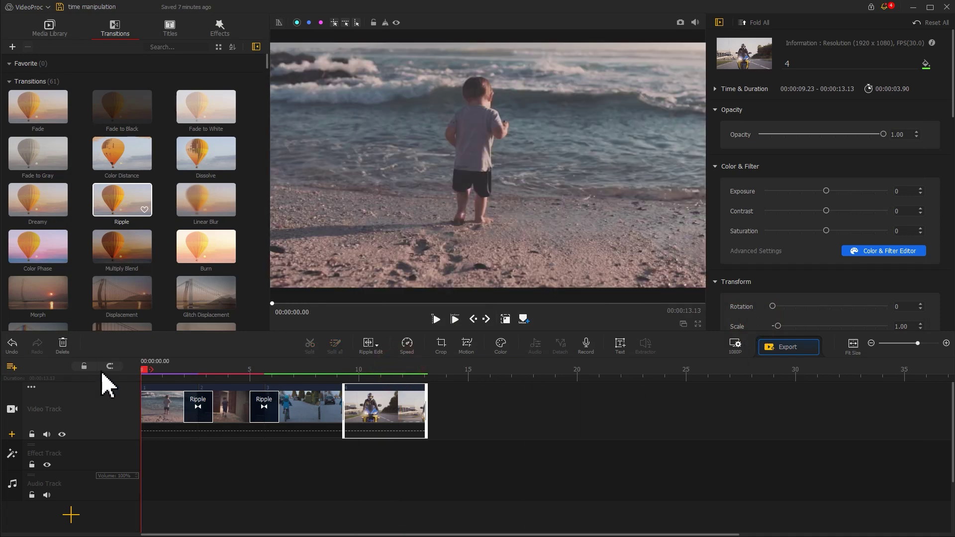